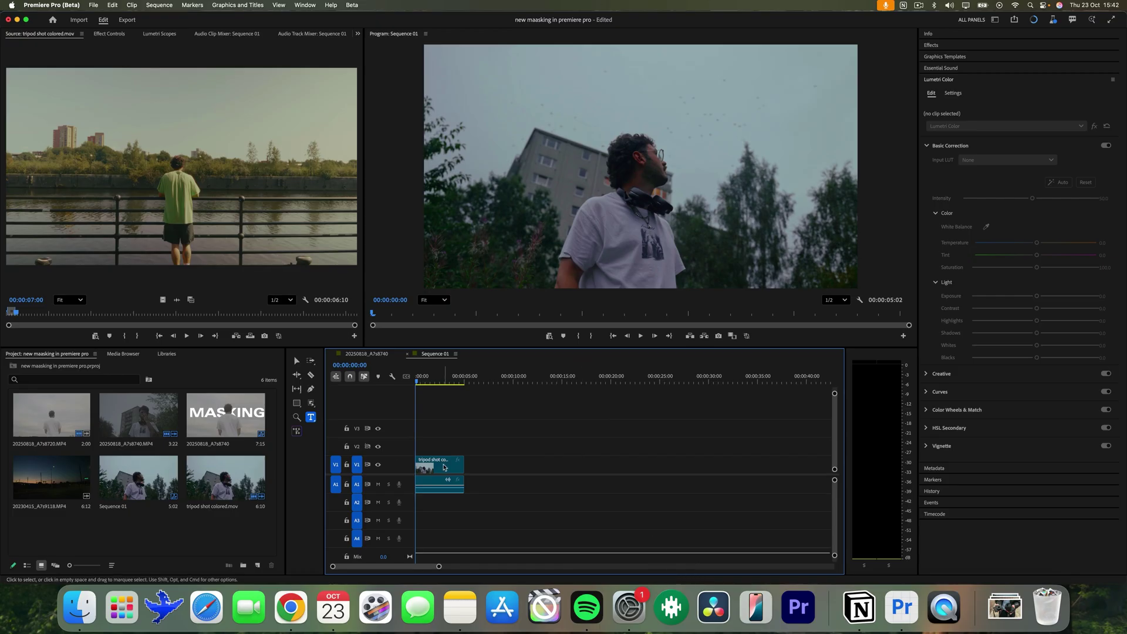
# On the tripod clip, create an Object Mask around the man and switch the selection mode to Lasso
pyautogui.click(444, 468)
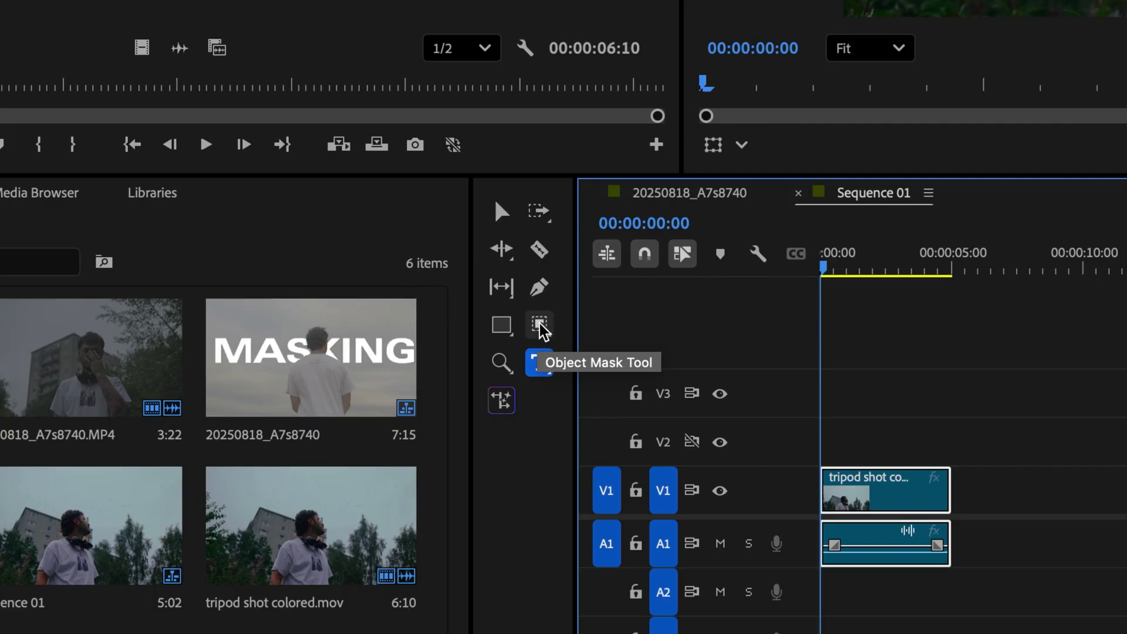
pyautogui.click(539, 325)
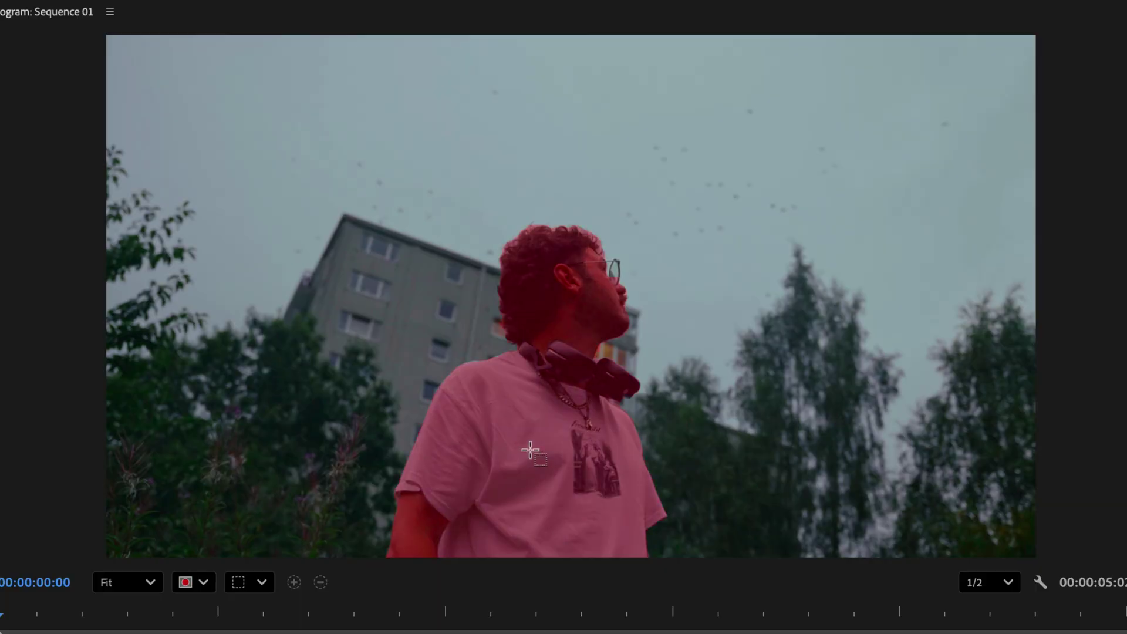
pyautogui.click(523, 433)
pyautogui.click(550, 419)
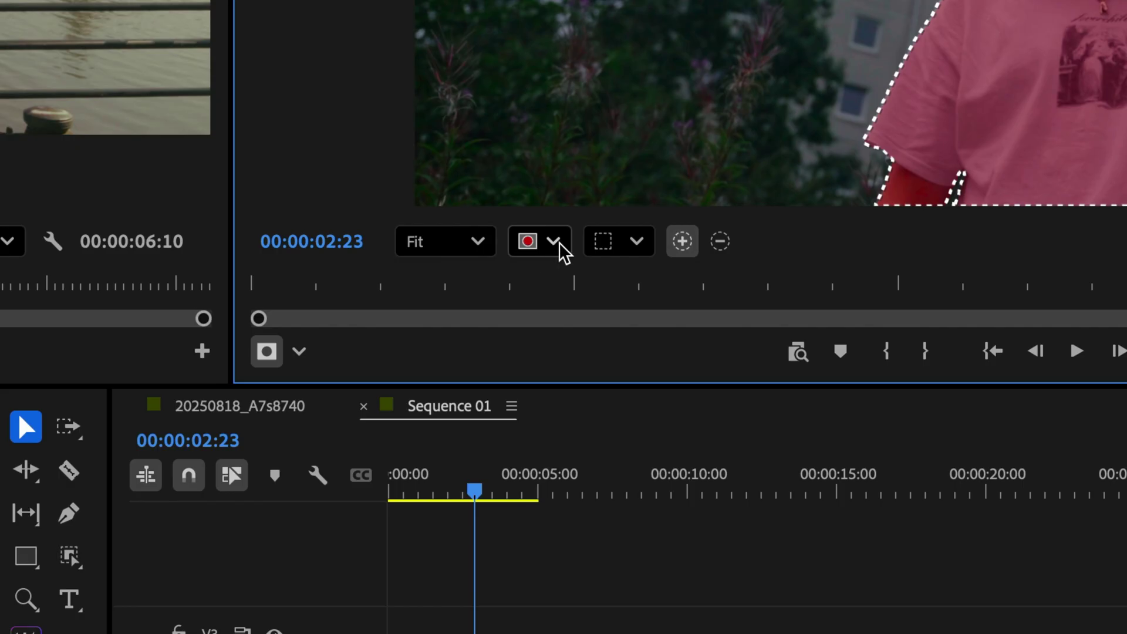
pyautogui.click(471, 380)
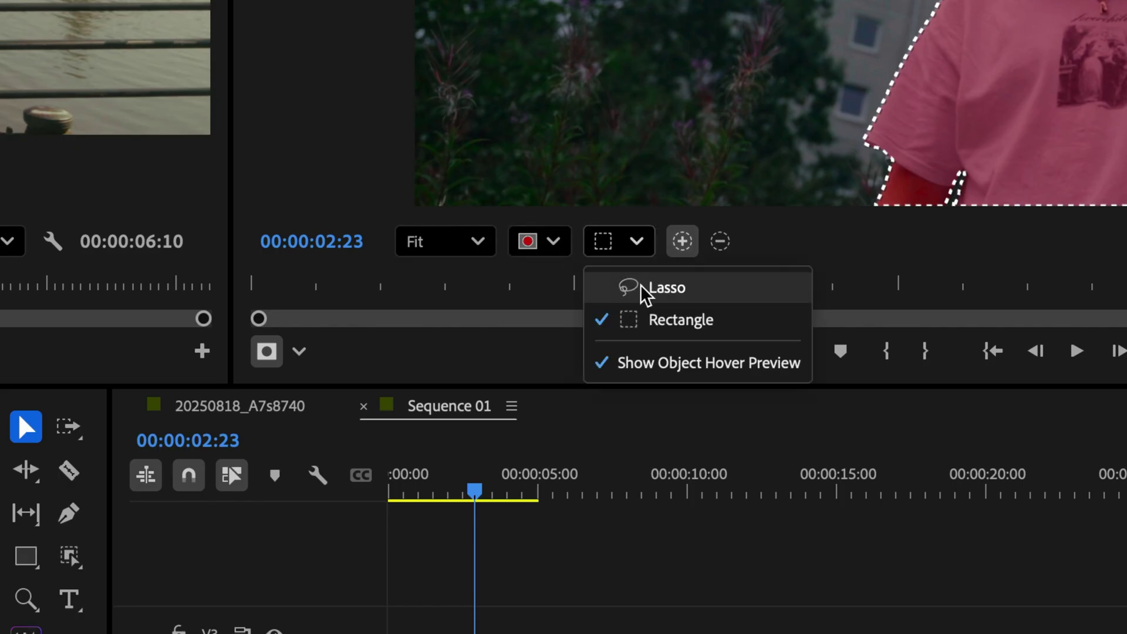
pyautogui.click(667, 287)
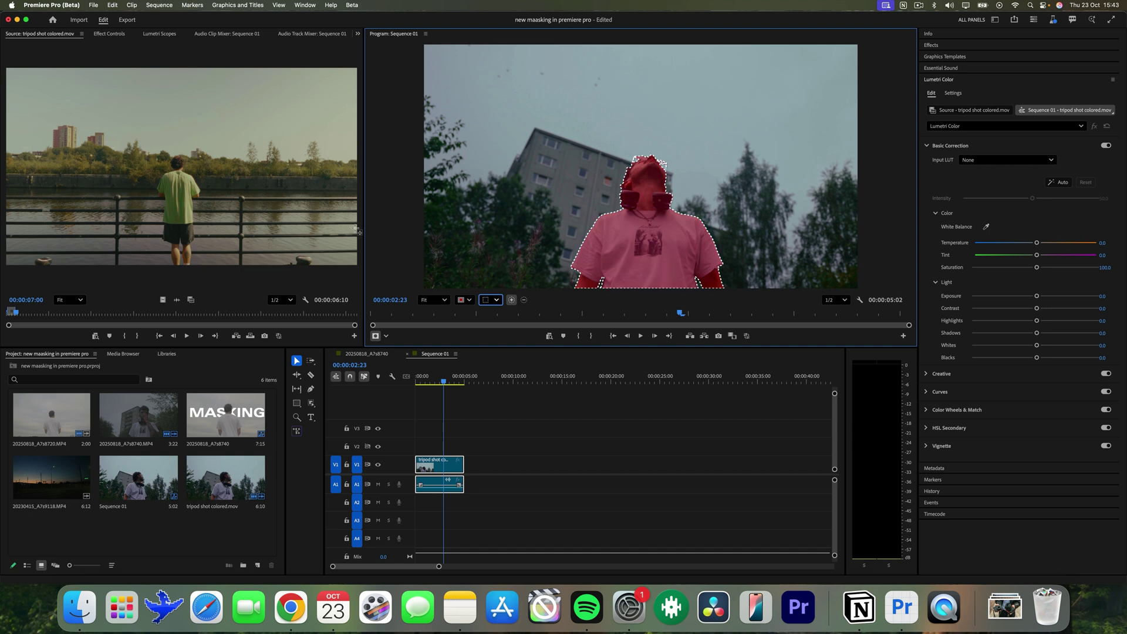
# Track Object Mask (01) through the tripod clip from Effect Controls, then stop tracking
pyautogui.click(110, 34)
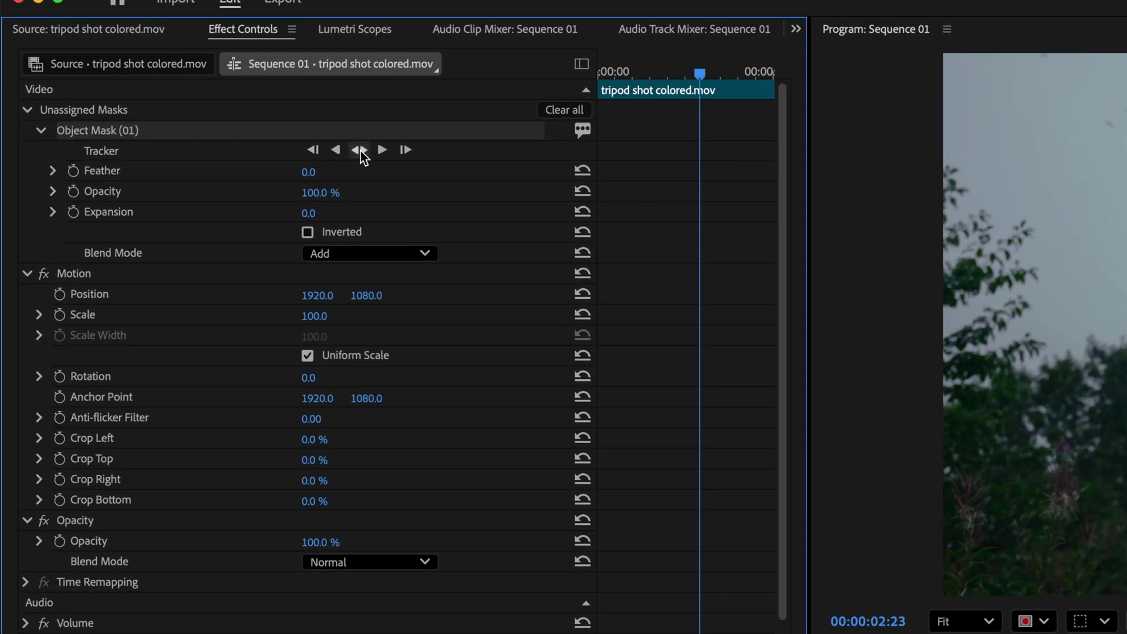
pyautogui.click(357, 150)
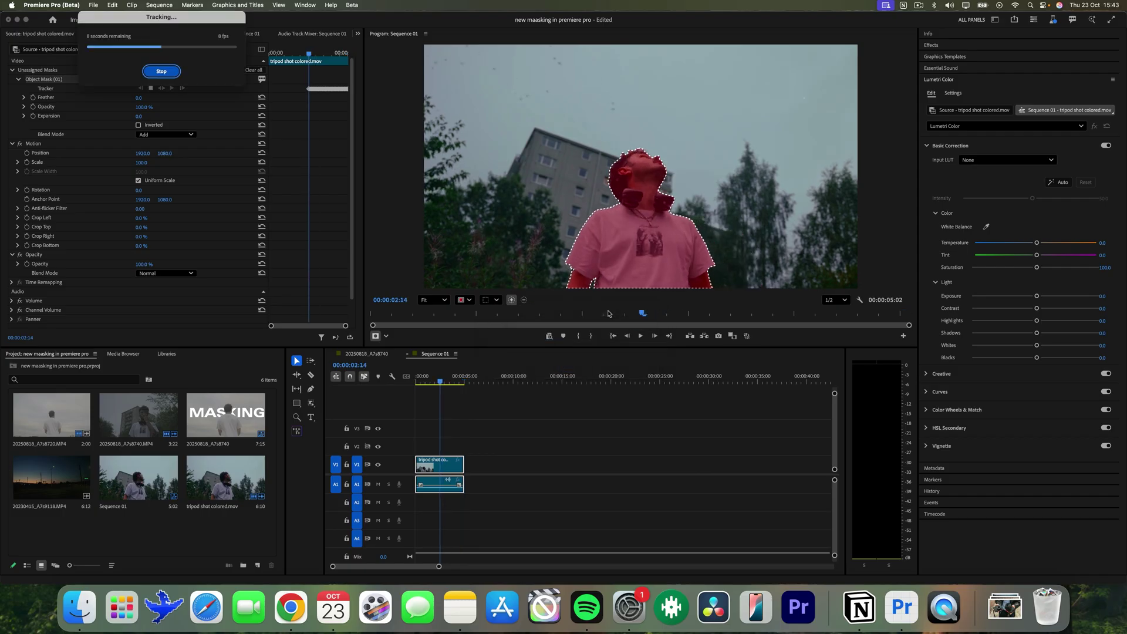
pyautogui.click(437, 382)
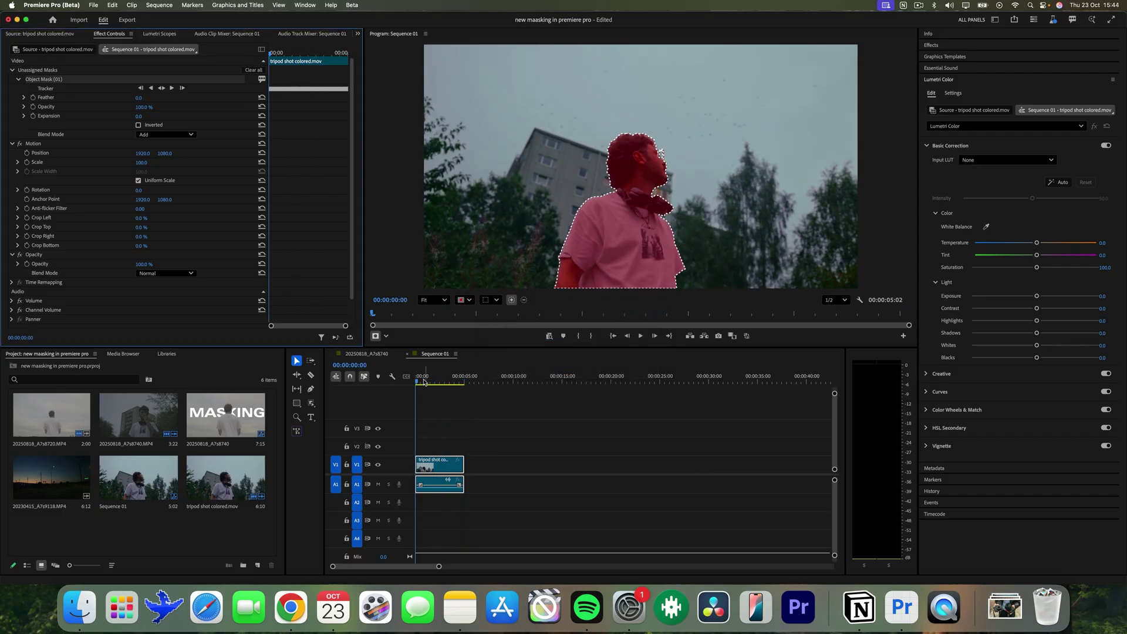
# Scrub nearby frames to check the mask, then assign Object Mask (01) to the clip's Opacity
pyautogui.moveTo(437, 386)
pyautogui.mouseDown()
pyautogui.moveTo(466, 389)
pyautogui.moveTo(442, 391)
pyautogui.mouseUp()
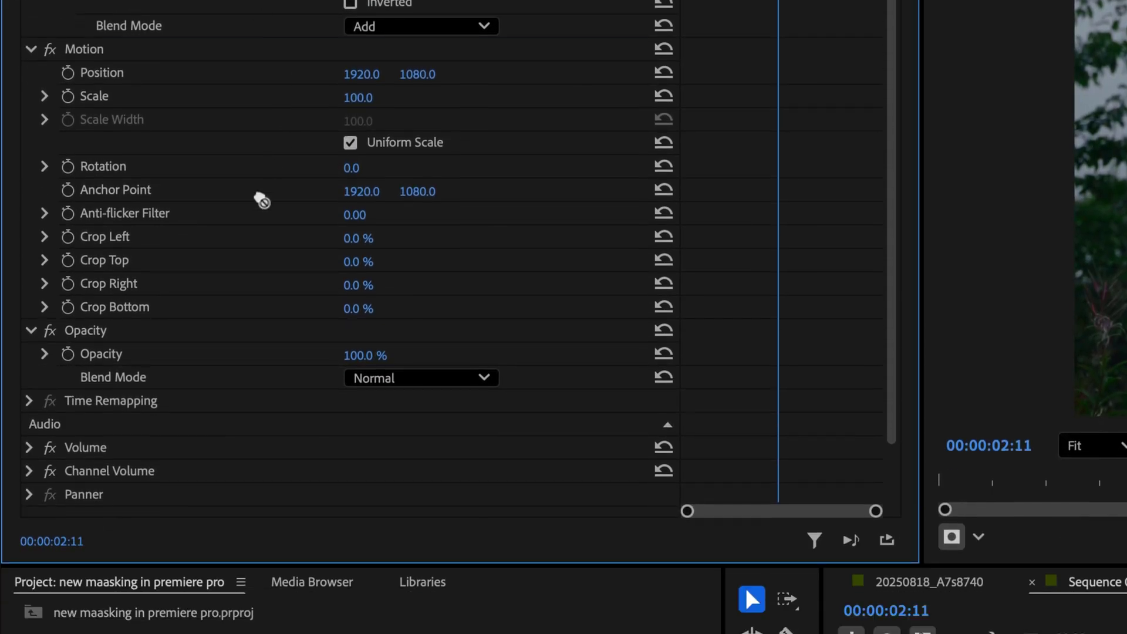
pyautogui.moveTo(262, 201); pyautogui.dragTo(88, 352)
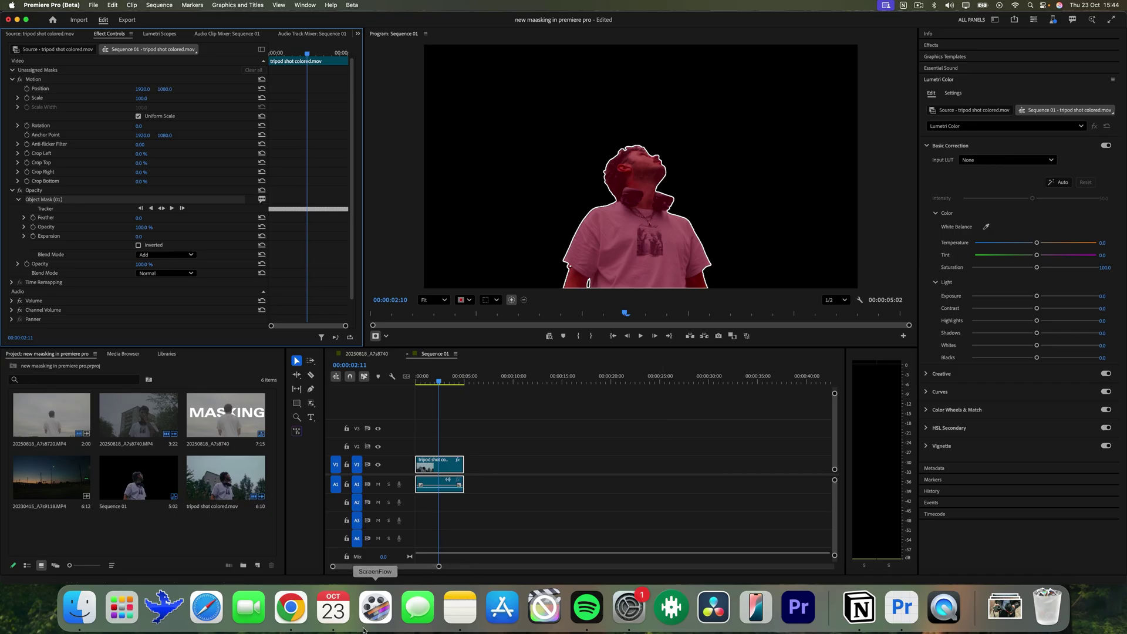
# Preview the sunset footage 20230415_A7s9118.MP4 and place its video on track V2
pyautogui.doubleClick(226, 476)
pyautogui.moveTo(73, 314); pyautogui.dragTo(2, 331)
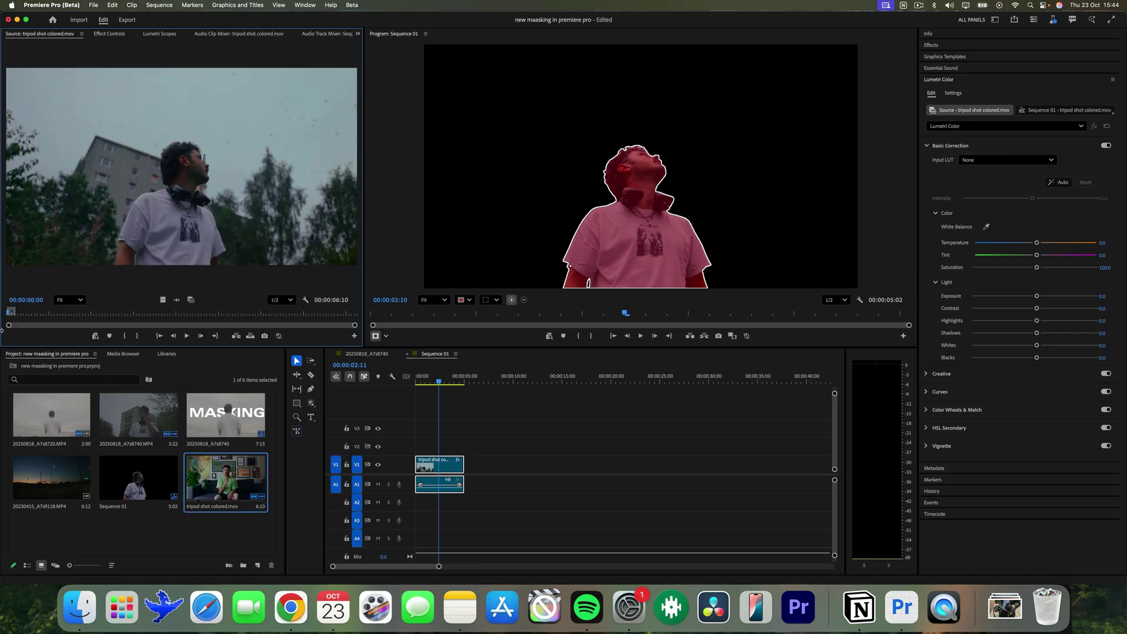
pyautogui.doubleClick(60, 479)
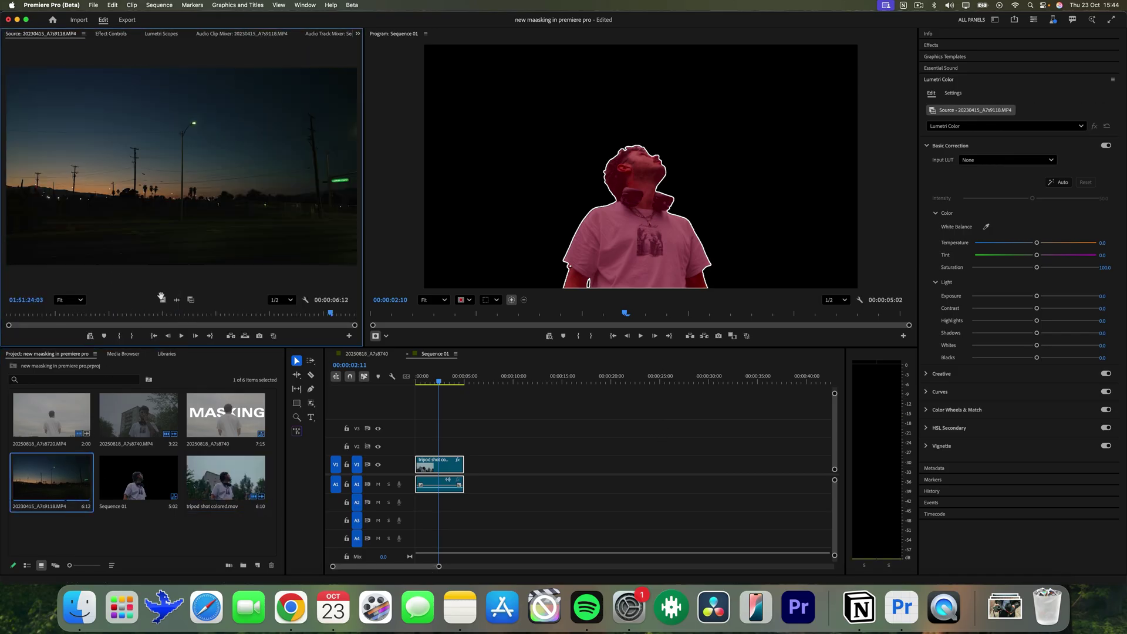
pyautogui.moveTo(162, 299); pyautogui.dragTo(420, 425)
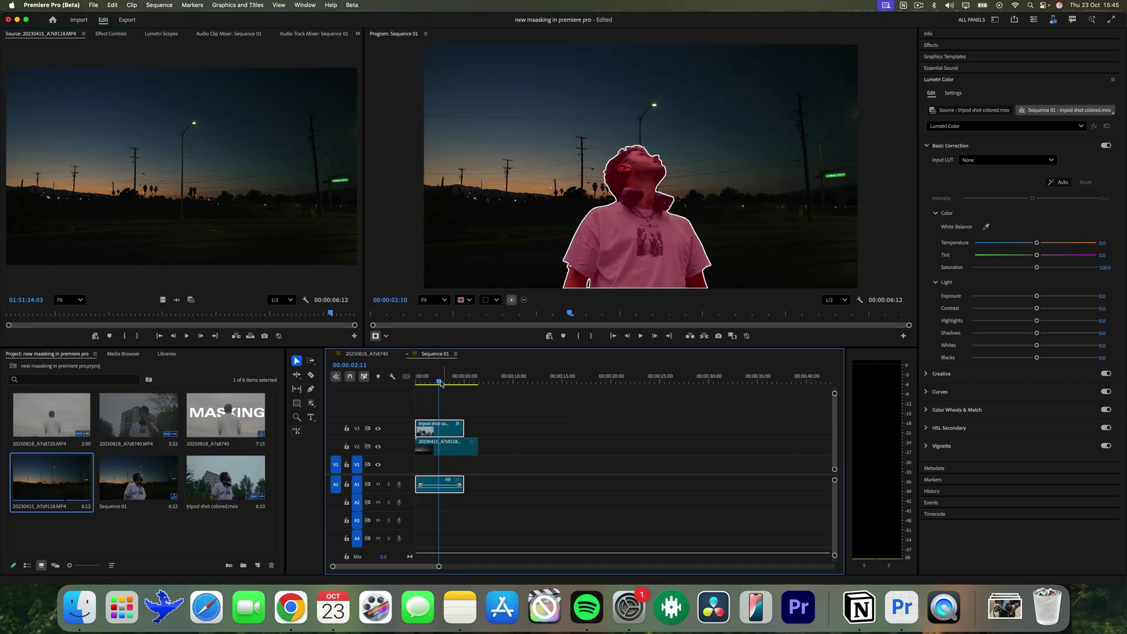
# Move the tripod clip to V3, hide the mask overlay, play it back, then remove the sunset clip
pyautogui.press('Home')
pyautogui.click(420, 420)
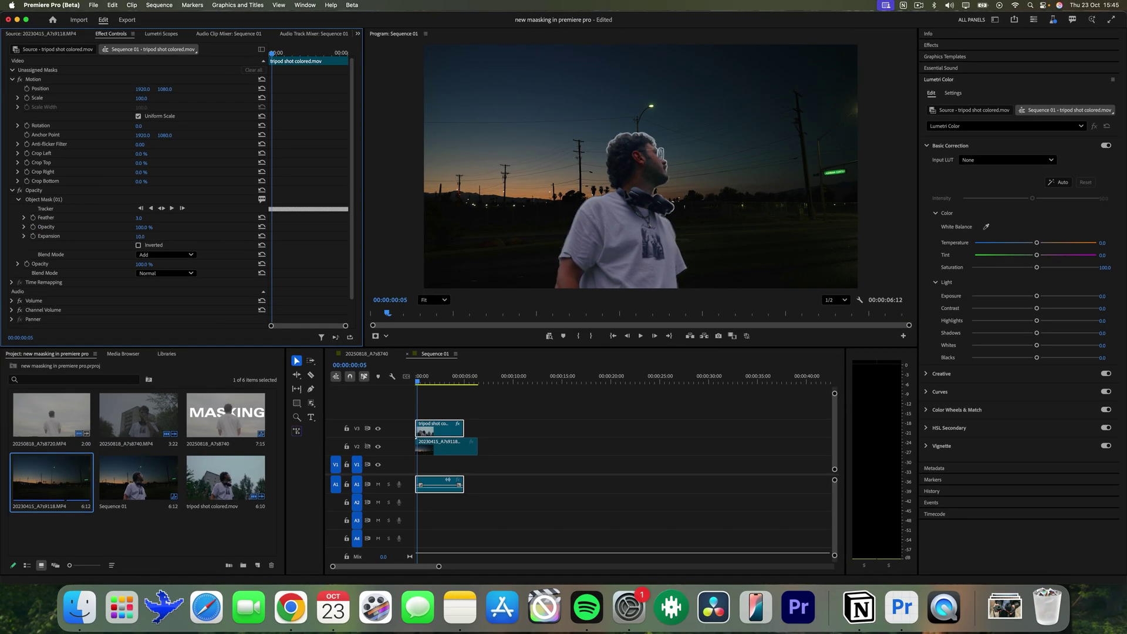
pyautogui.click(439, 447)
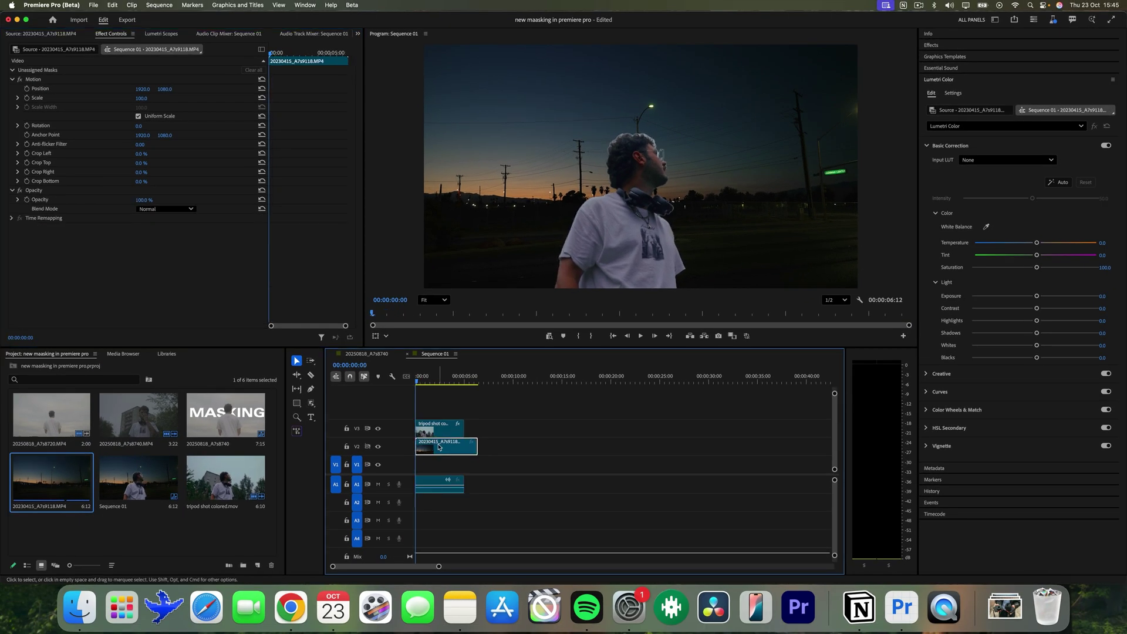
pyautogui.press('Delete')
# Return Object Mask (01) to Unassigned Masks and apply Lumetri Color to the V3 tripod clip
pyautogui.click(446, 430)
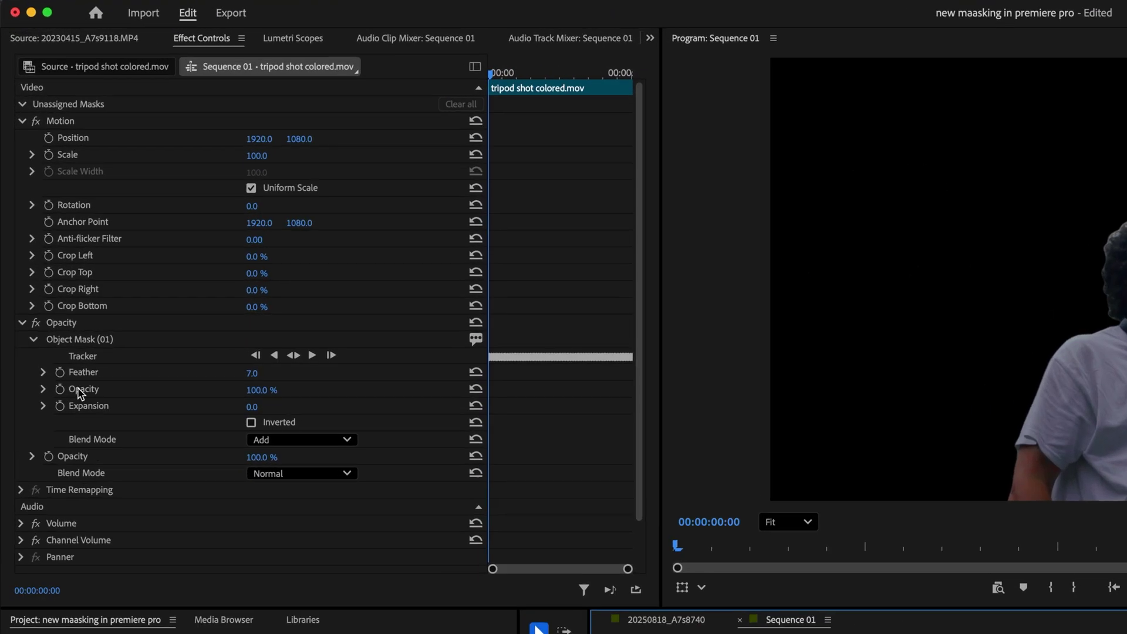
pyautogui.click(76, 340)
pyautogui.moveTo(89, 191); pyautogui.dragTo(103, 110)
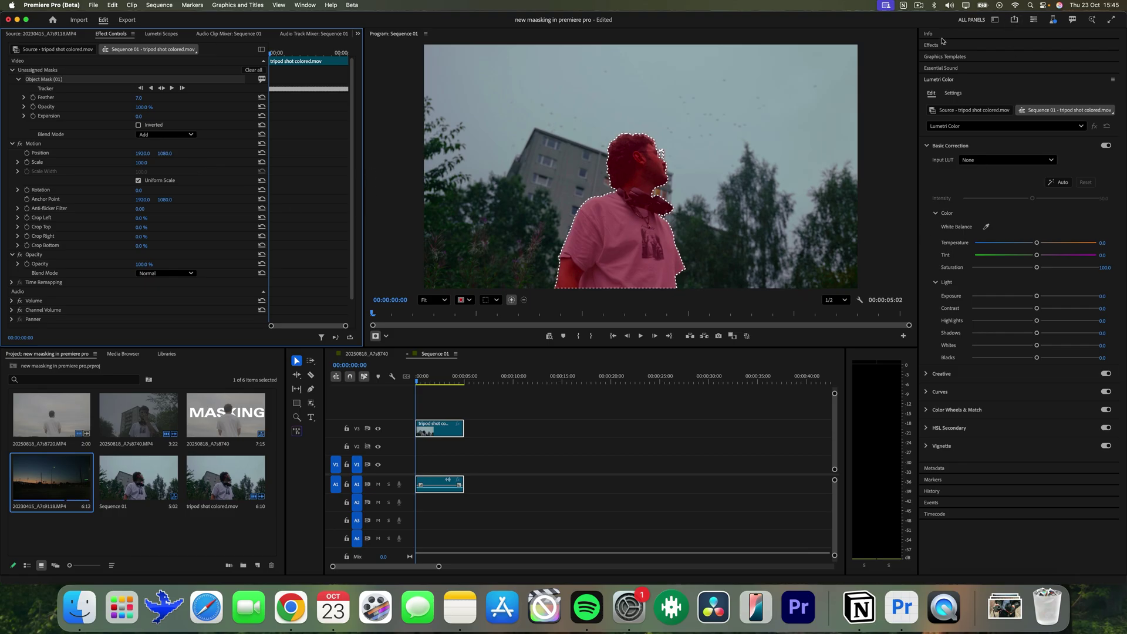
pyautogui.click(944, 47)
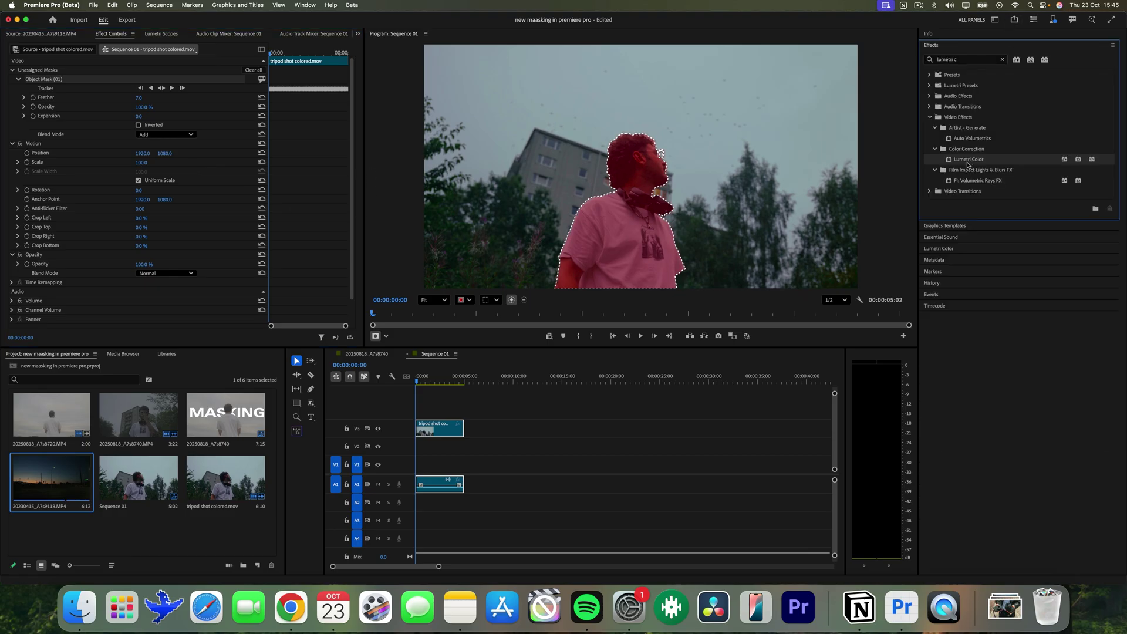
pyautogui.moveTo(437, 431); pyautogui.dragTo(437, 431)
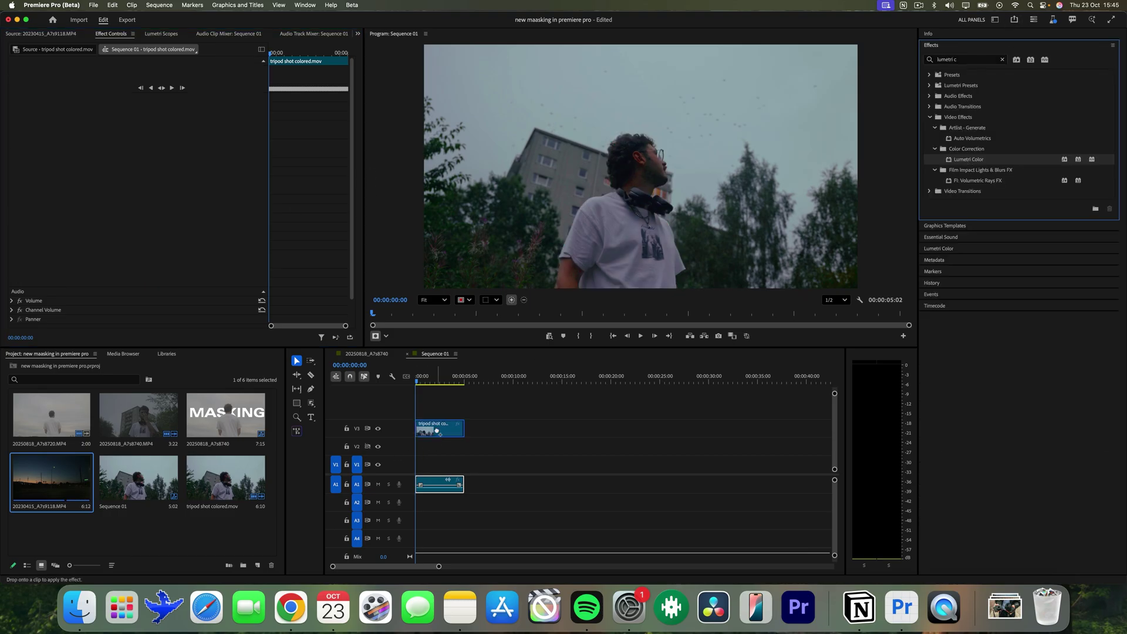
# With Lumetri Color shown, invert Object Mask (01) to target the background, then deselect the clip
pyautogui.click(939, 248)
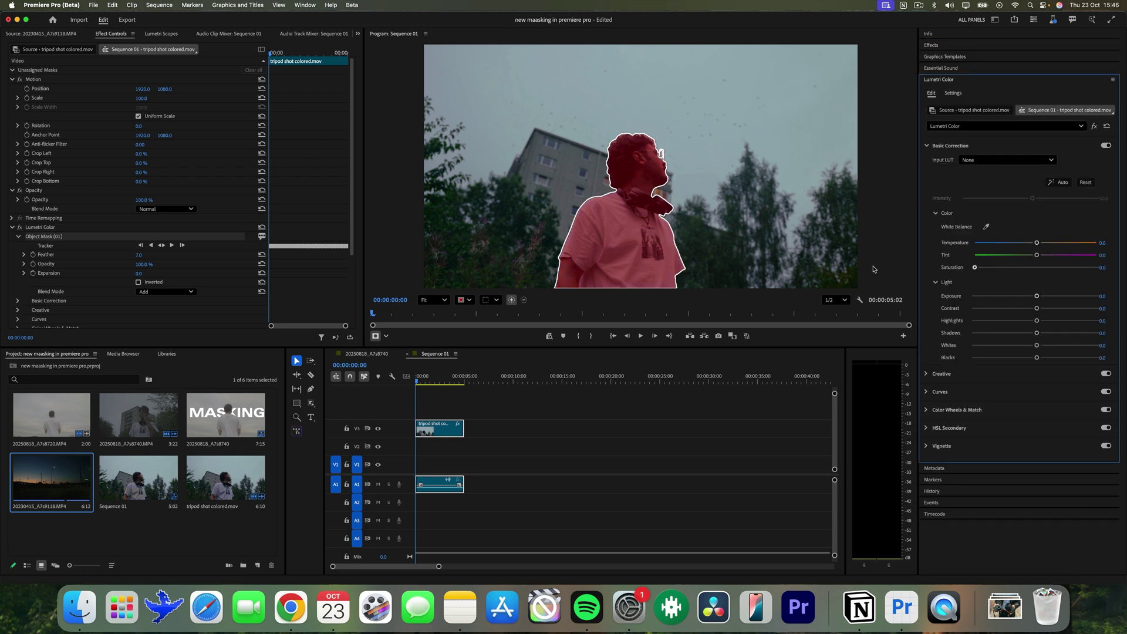
pyautogui.click(138, 282)
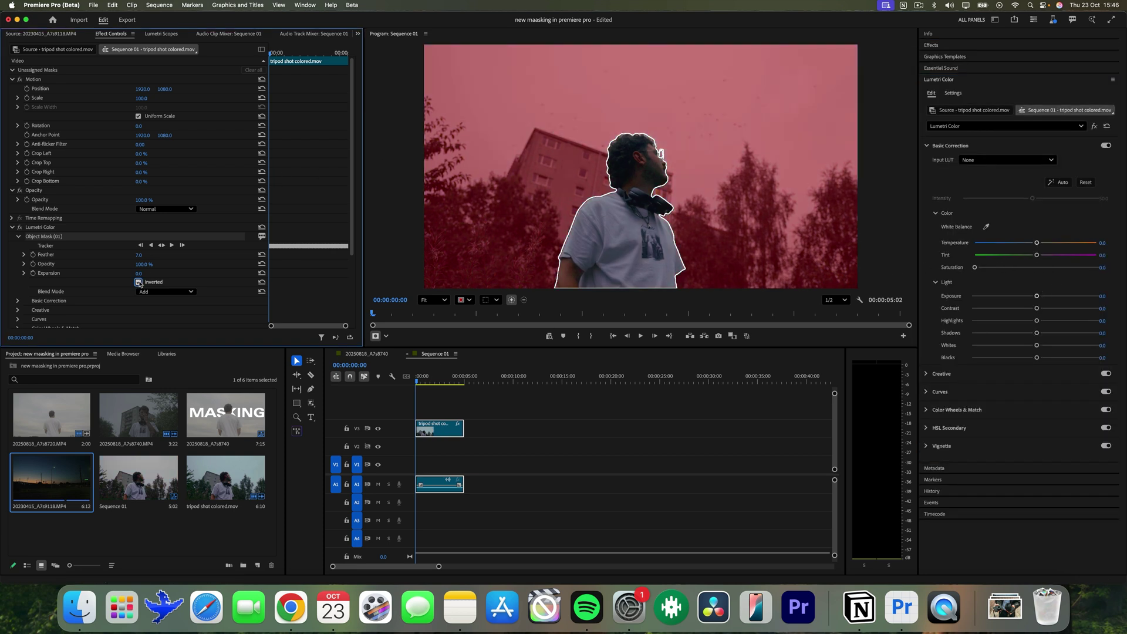
pyautogui.click(543, 451)
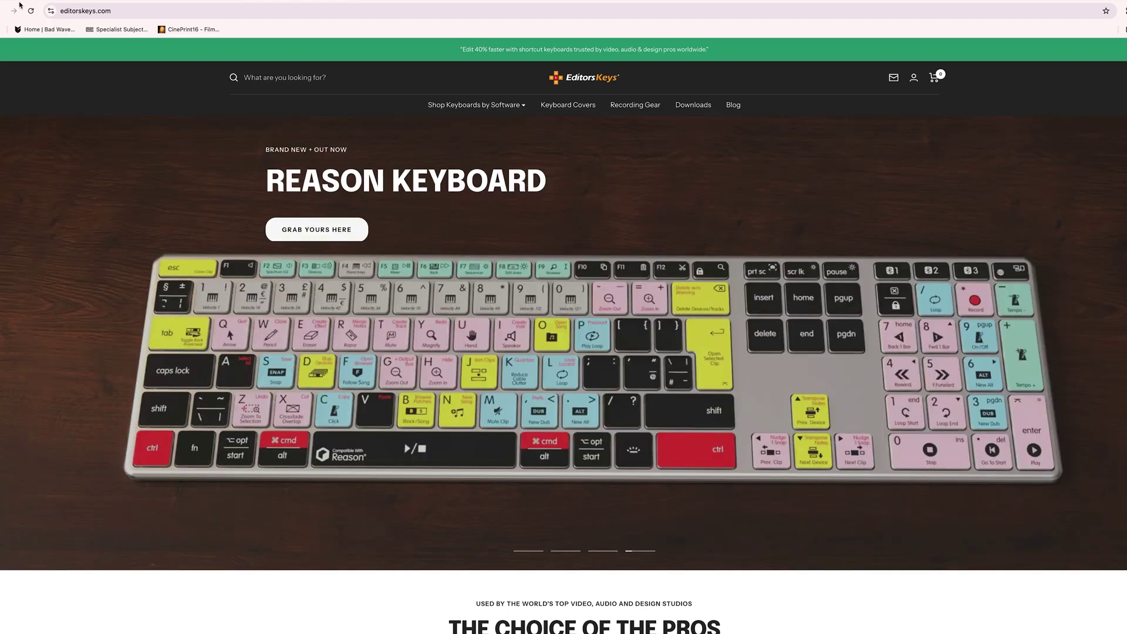
# Go from Editors Keys Downloads to the Ultimate Vintage LUTs Bundle Pack page and view its second image
pyautogui.click(693, 104)
pyautogui.scroll(-5, 1064, 259)
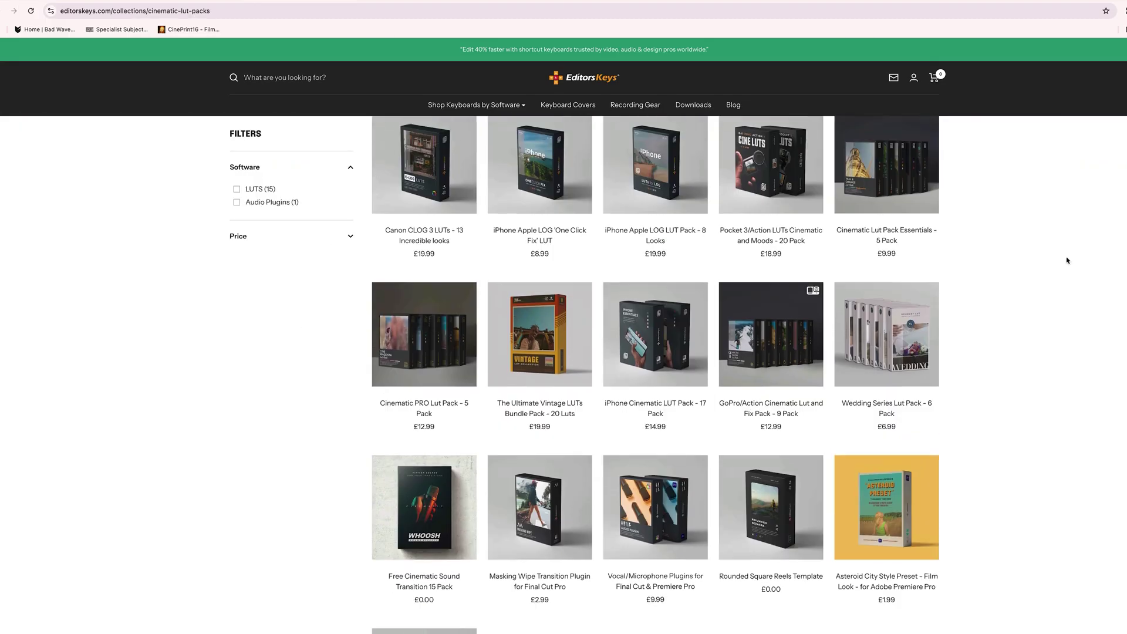
pyautogui.scroll(-3, 1066, 262)
pyautogui.scroll(2, 1066, 258)
pyautogui.click(540, 275)
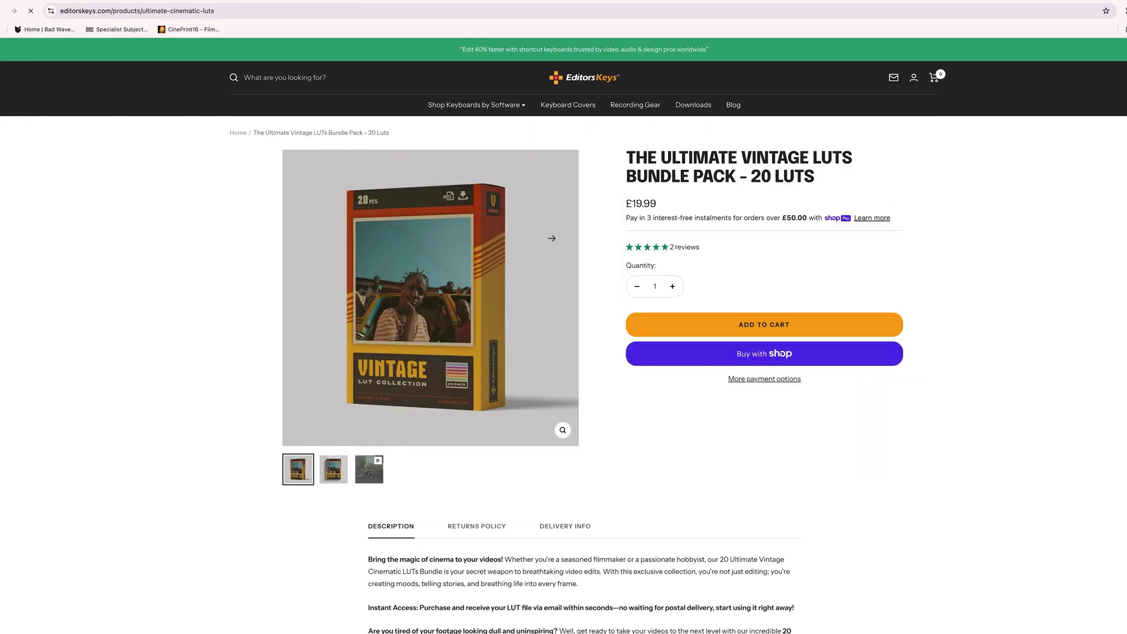
pyautogui.click(347, 476)
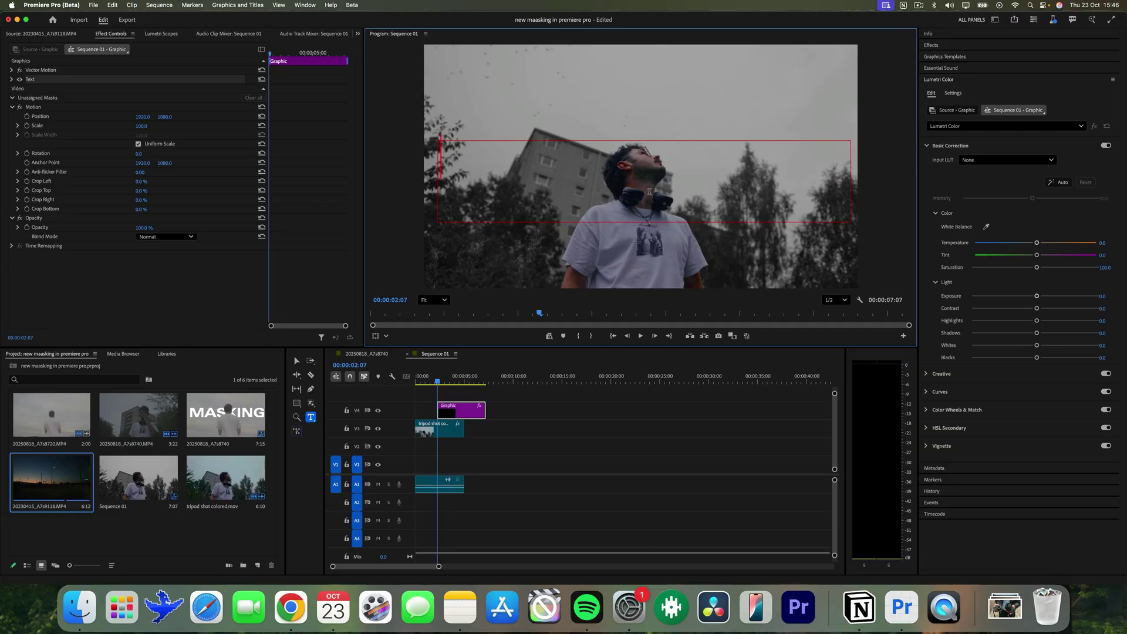
# Type the 'editors keys' title and move the tripod clip's Object Mask (01) under Opacity
pyautogui.write('editors keys')
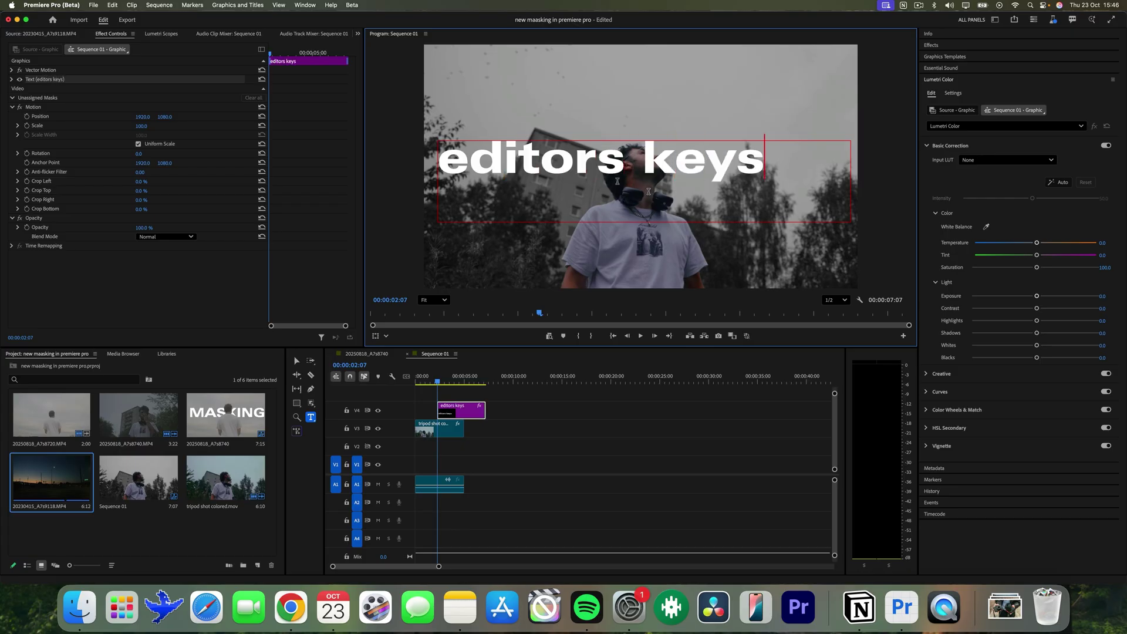
pyautogui.click(443, 429)
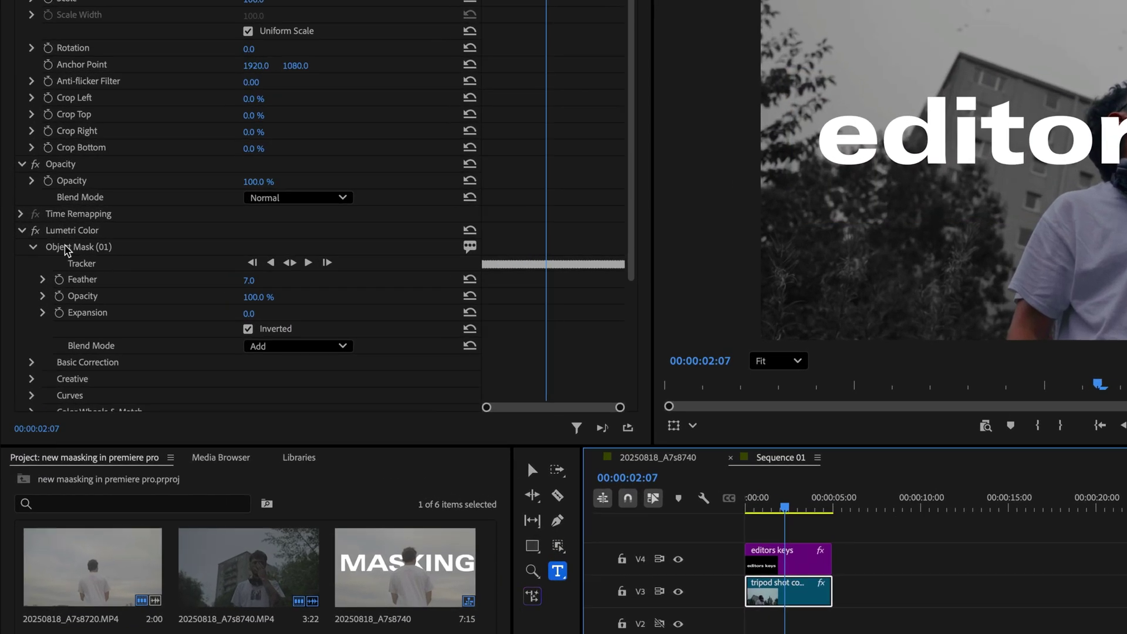
pyautogui.click(72, 251)
pyautogui.moveTo(72, 252); pyautogui.dragTo(69, 176)
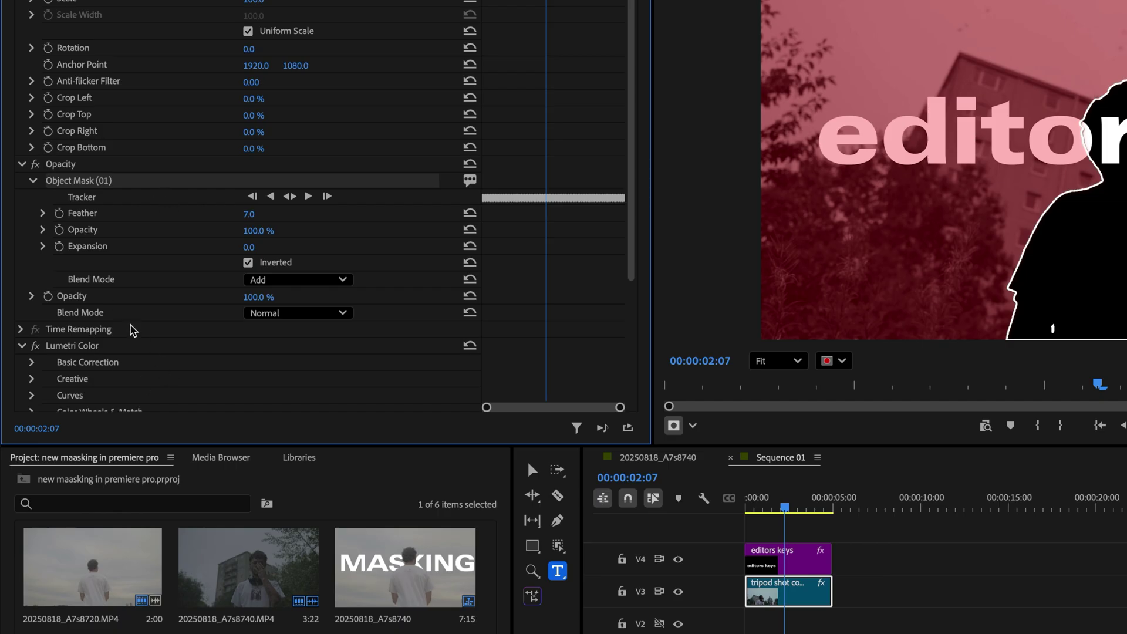
# Delete then restore Lumetri Color, move the title to V3, and copy the tripod clip onto V4
pyautogui.click(69, 347)
pyautogui.press('Delete')
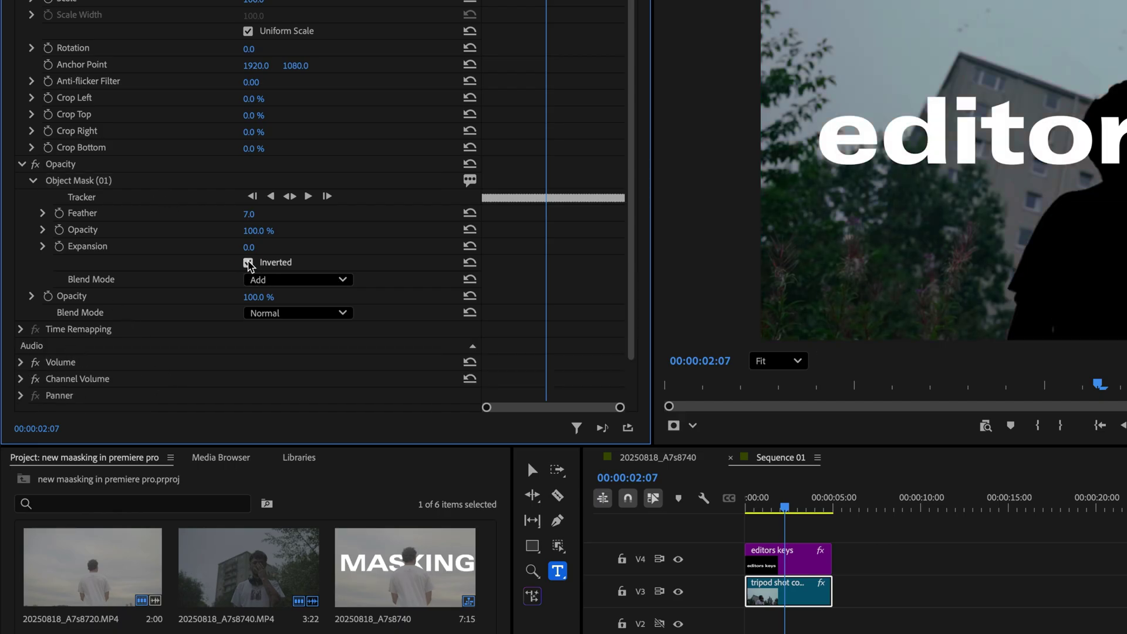
pyautogui.hotkey('ctrl', 'z')
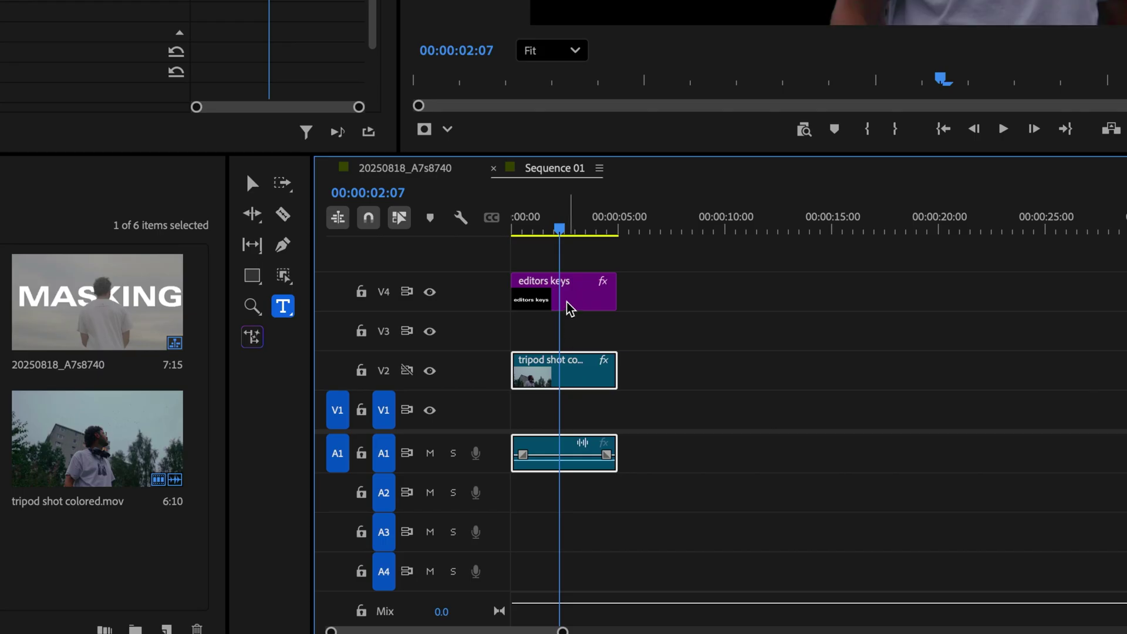
pyautogui.moveTo(792, 569); pyautogui.dragTo(792, 597)
pyautogui.moveTo(567, 338); pyautogui.dragTo(568, 341)
pyautogui.moveTo(574, 383); pyautogui.dragTo(589, 292)
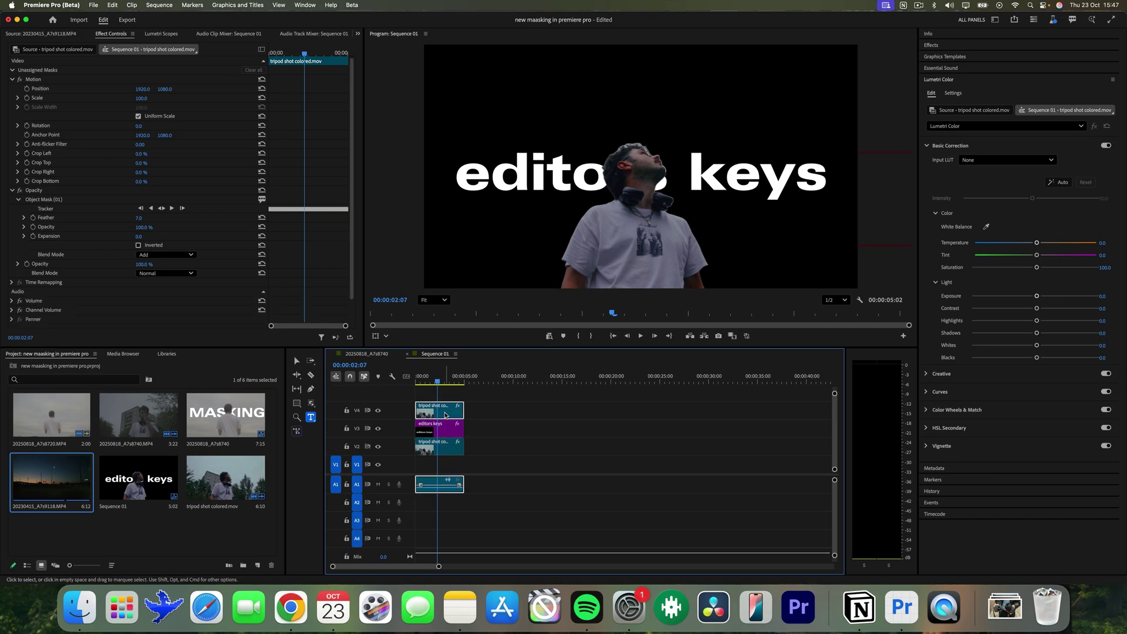
# Remove Object Mask (01) from the lower tripod clip on V2
pyautogui.click(439, 446)
pyautogui.click(50, 200)
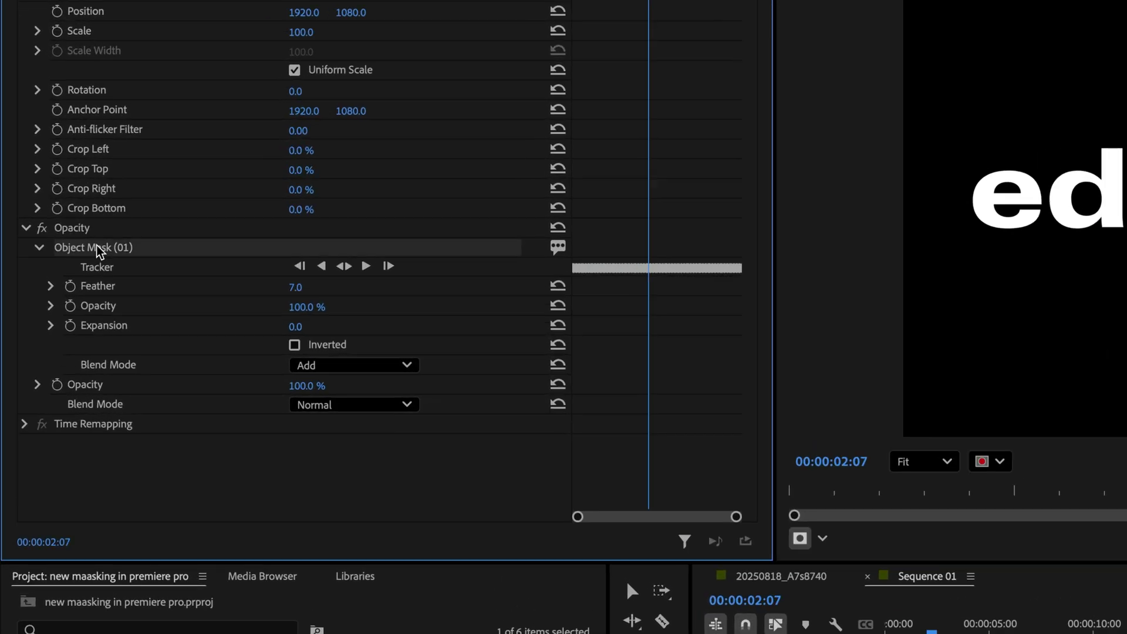
pyautogui.press('Delete')
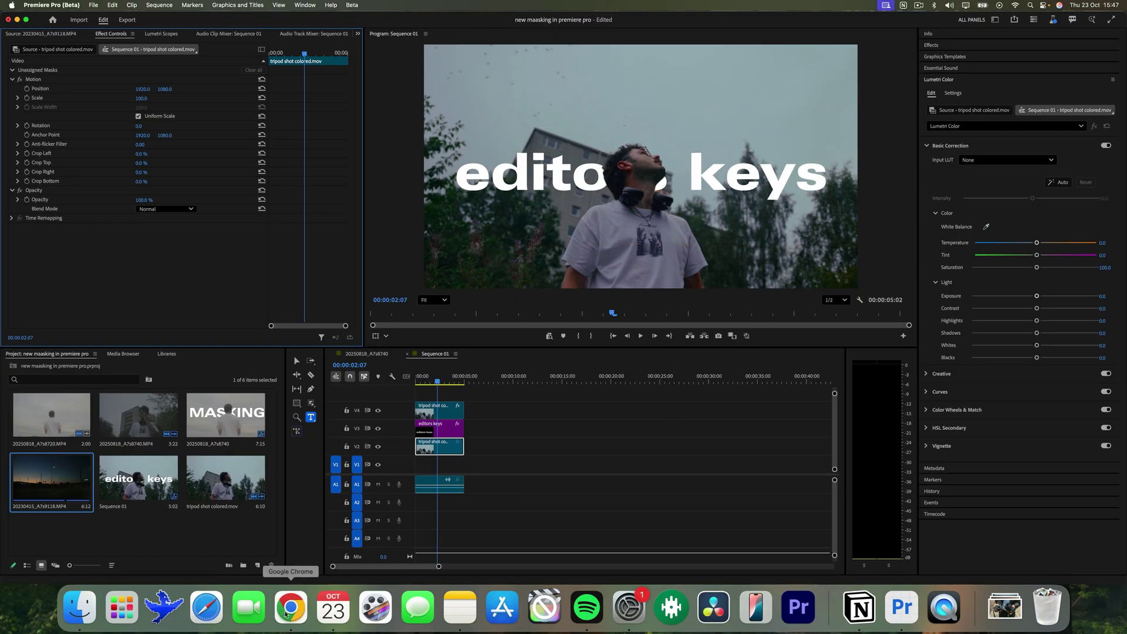
# Apply Gaussian Blur to the V2 tripod clip, raise Blurriness to 13.0, and bring up Lumetri Color
pyautogui.click(931, 44)
pyautogui.write('gaus')
pyautogui.moveTo(969, 138); pyautogui.dragTo(502, 418)
pyautogui.moveTo(433, 448); pyautogui.dragTo(433, 448)
pyautogui.moveTo(140, 237); pyautogui.dragTo(170, 237)
pyautogui.press('space')
pyautogui.moveTo(435, 380); pyautogui.dragTo(429, 380)
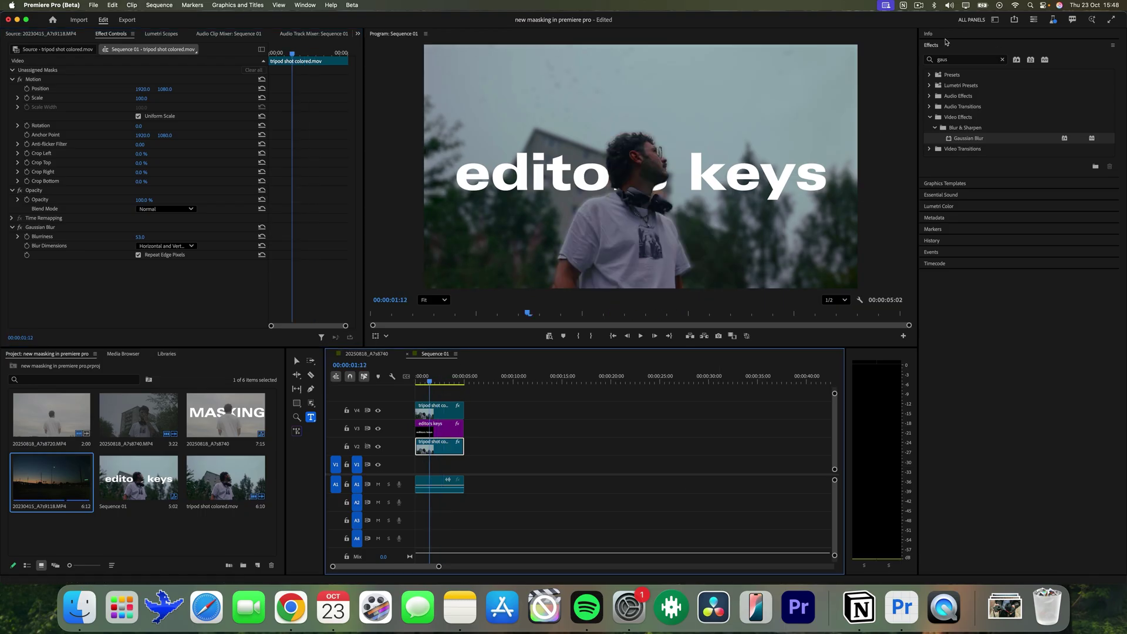
pyautogui.click(950, 82)
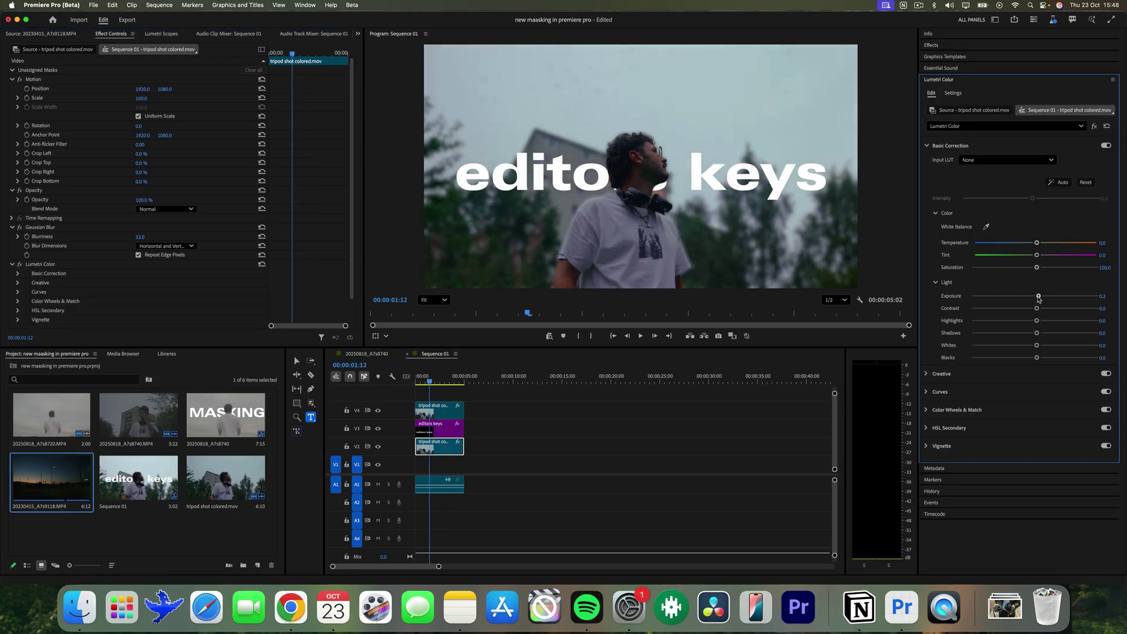